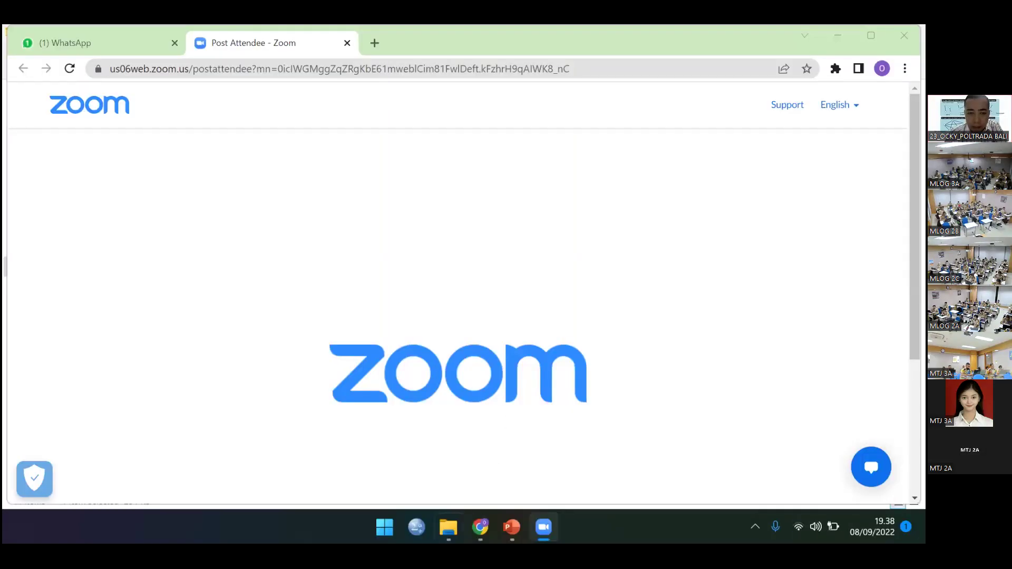
- Open the Latihan - Problem awal workbook and review its MANUAL distance matrix and OTOMATIS allocation table
click(448, 528)
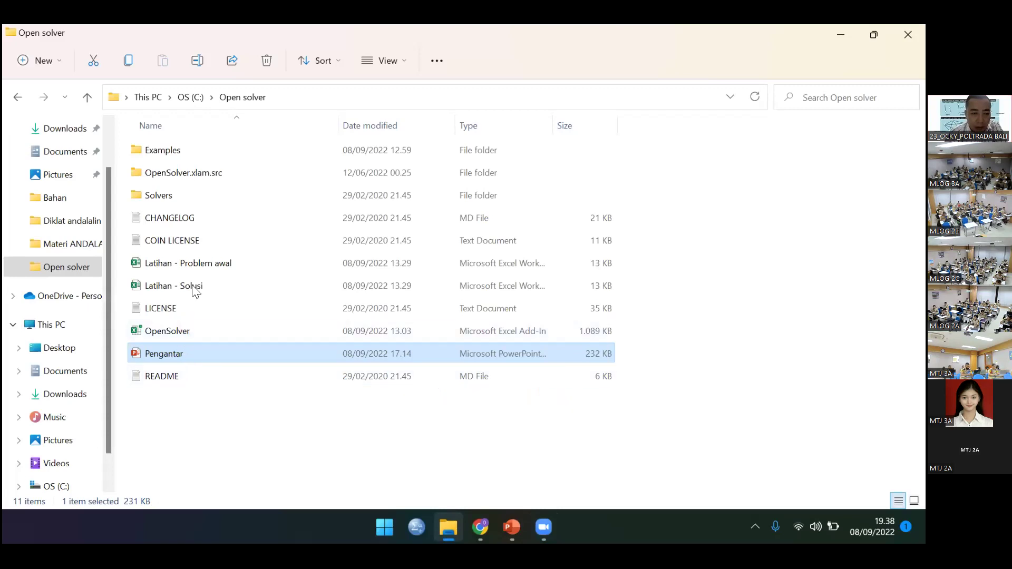
double_click(209, 261)
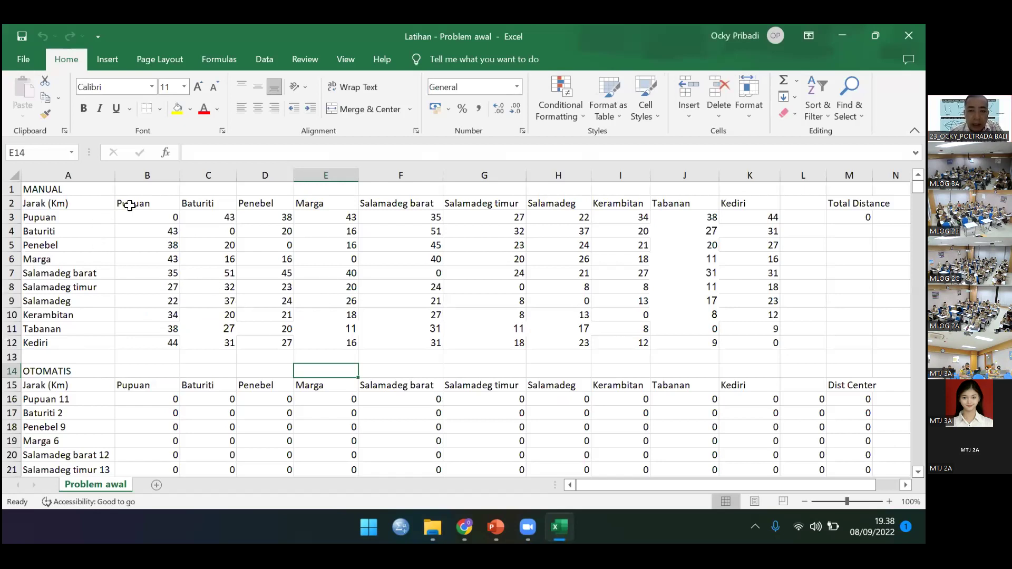
drag(158, 198, 740, 199)
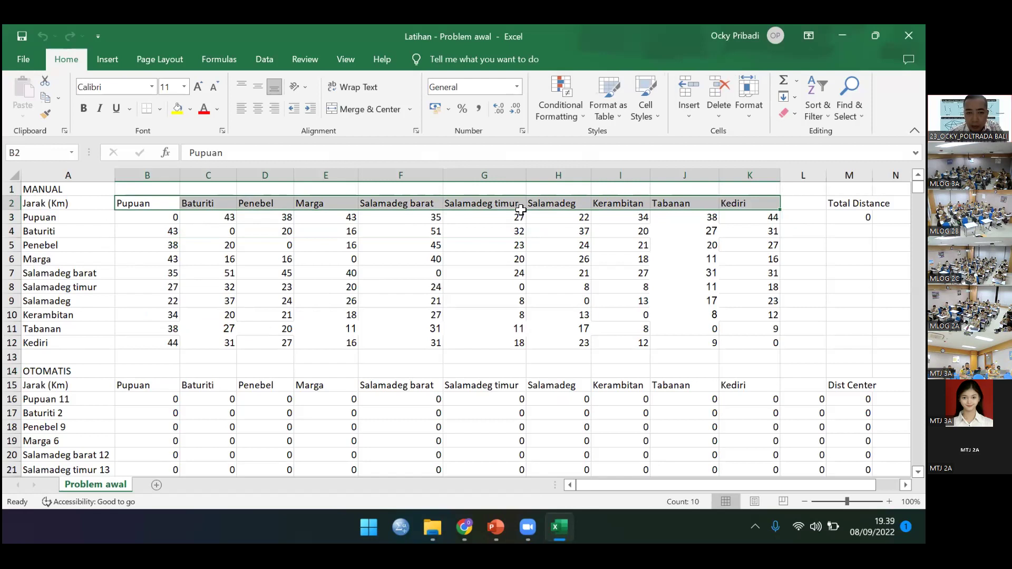
drag(57, 217, 50, 343)
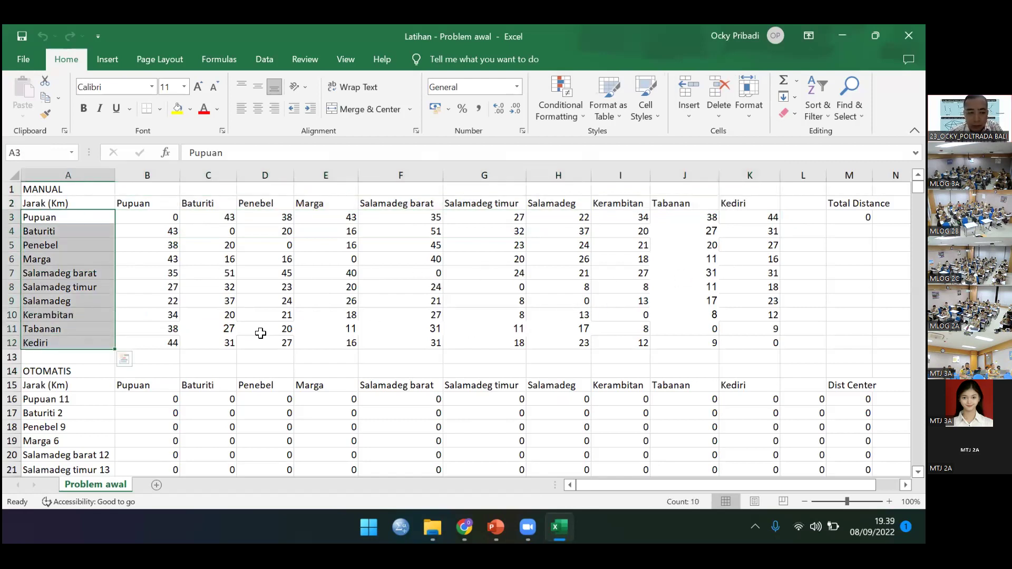
scroll(260, 332, down, 3)
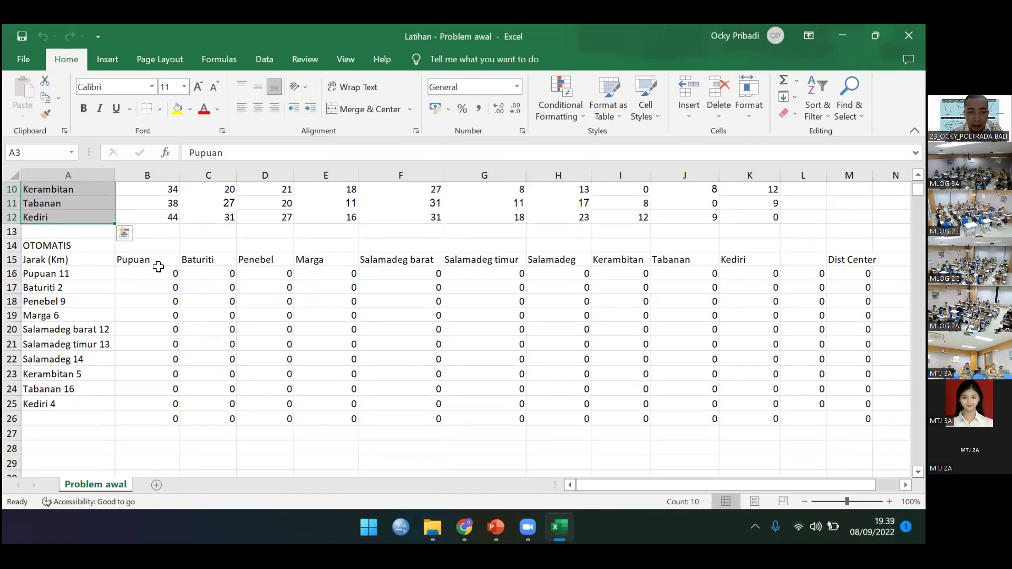
drag(161, 271, 771, 404)
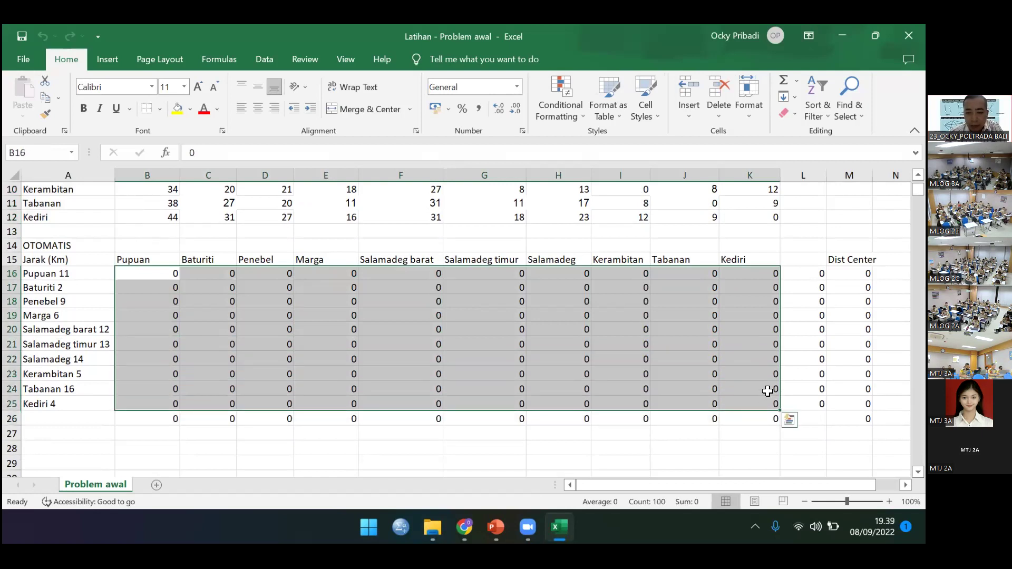
click(821, 278)
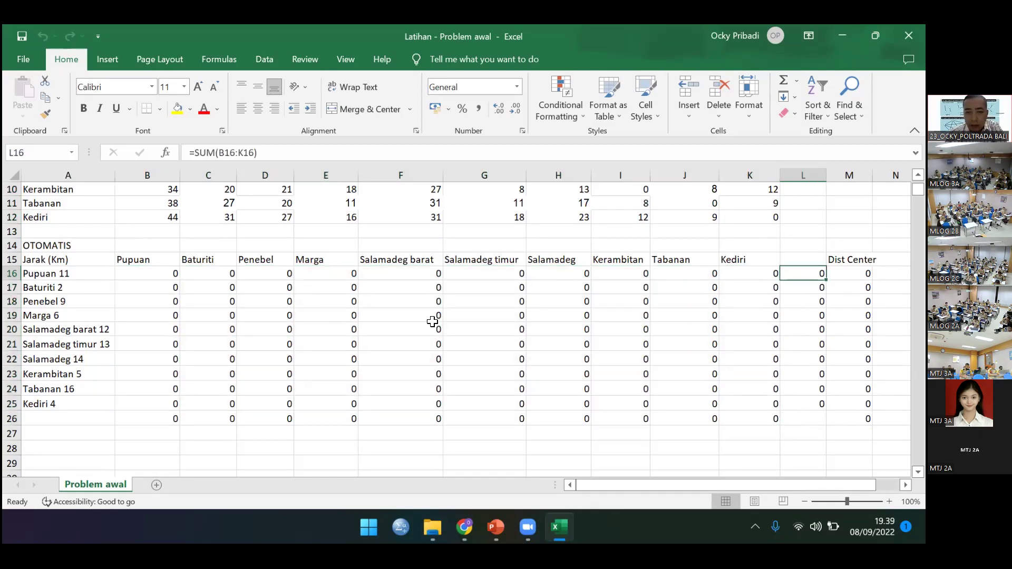
scroll(426, 320, up, 3)
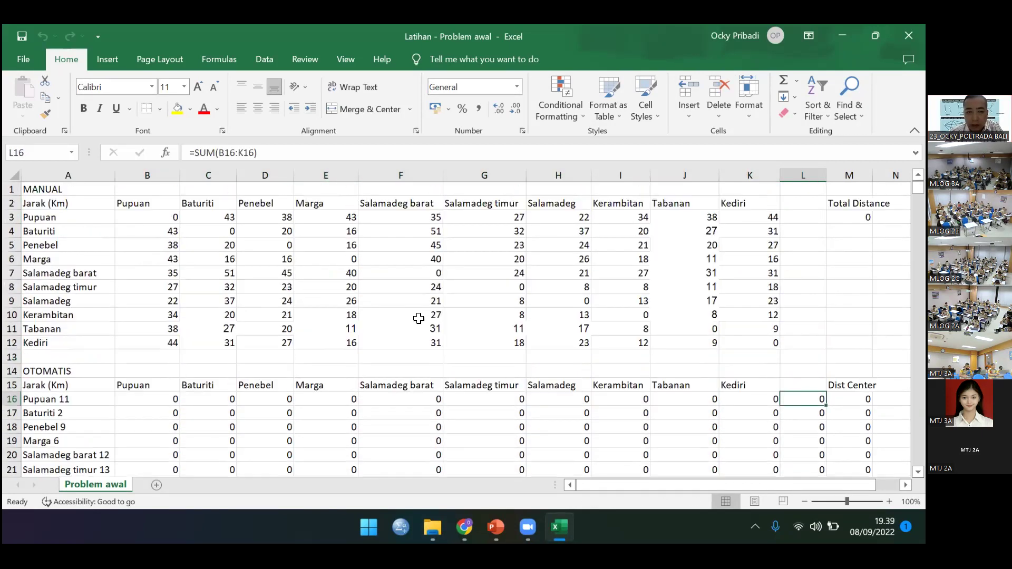
- Try to minimise the total distance in M3 with the built-in Solver using GRG Nonlinear, and stop the run
click(267, 60)
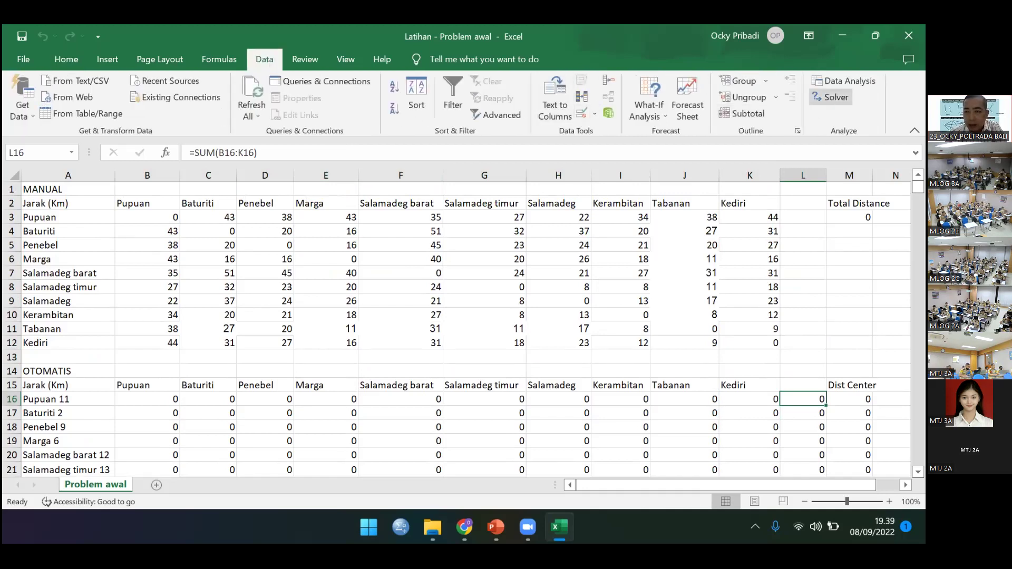
click(831, 97)
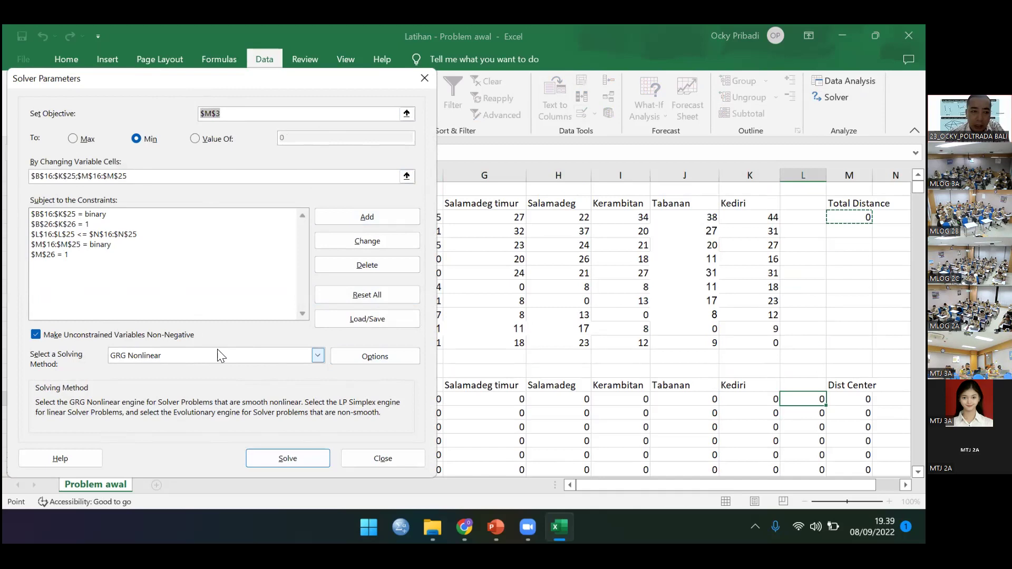
click(292, 460)
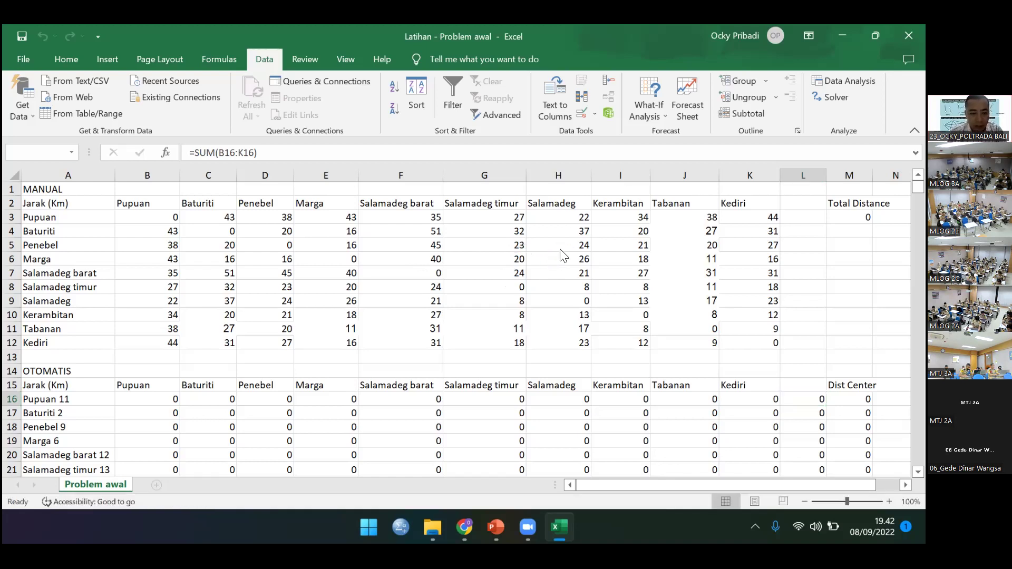
key(Escape)
click(442, 300)
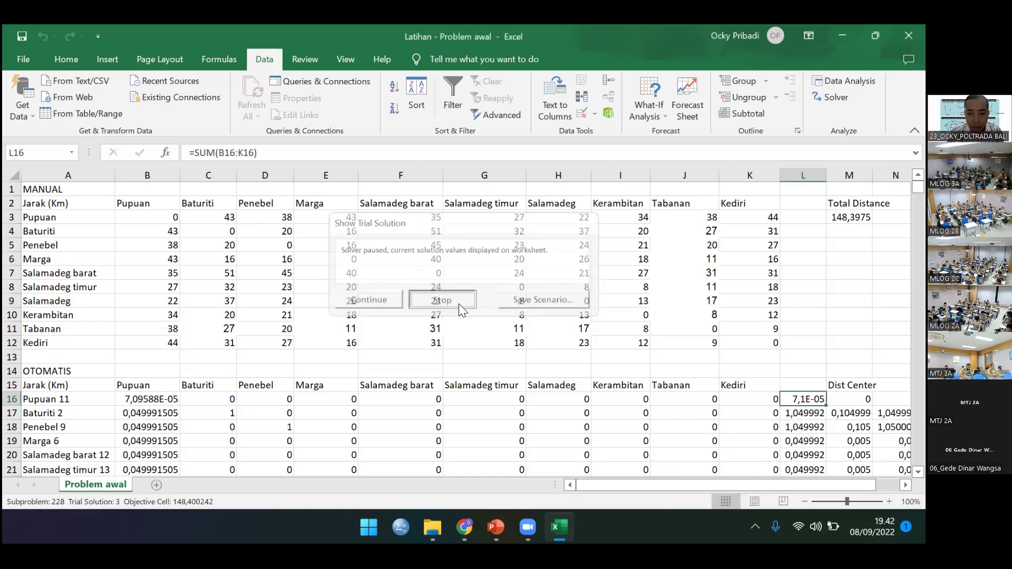
click(378, 299)
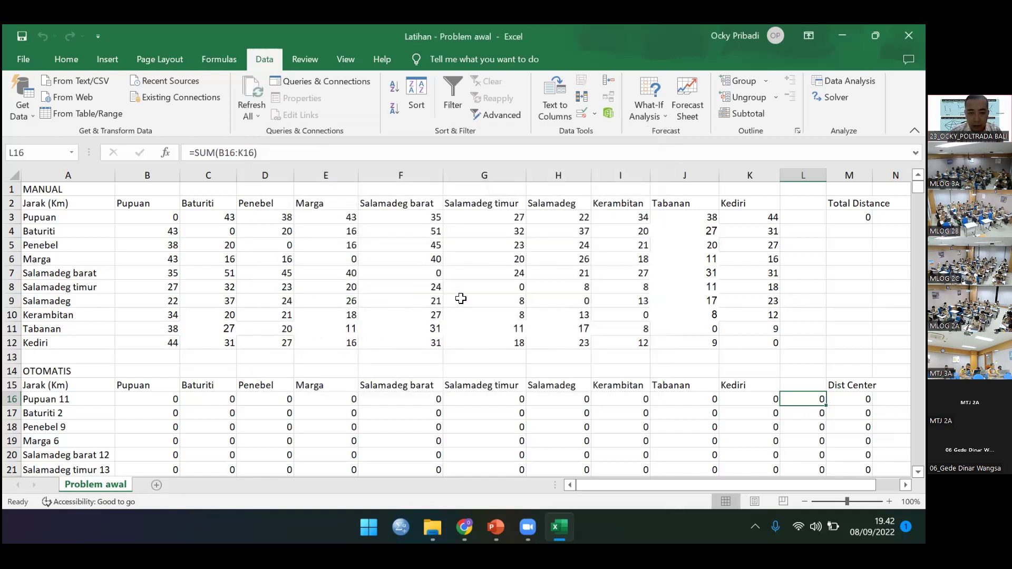
scroll(502, 362, down, 2)
scroll(502, 363, up, 2)
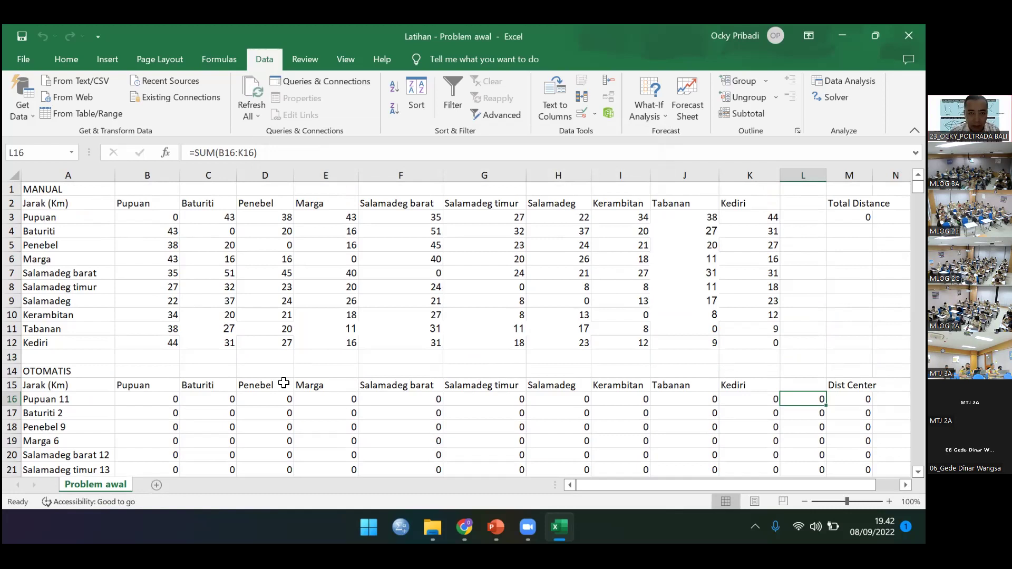
- Close the problem workbook and open the Latihan - Solusi workbook from the Open solver folder
click(909, 36)
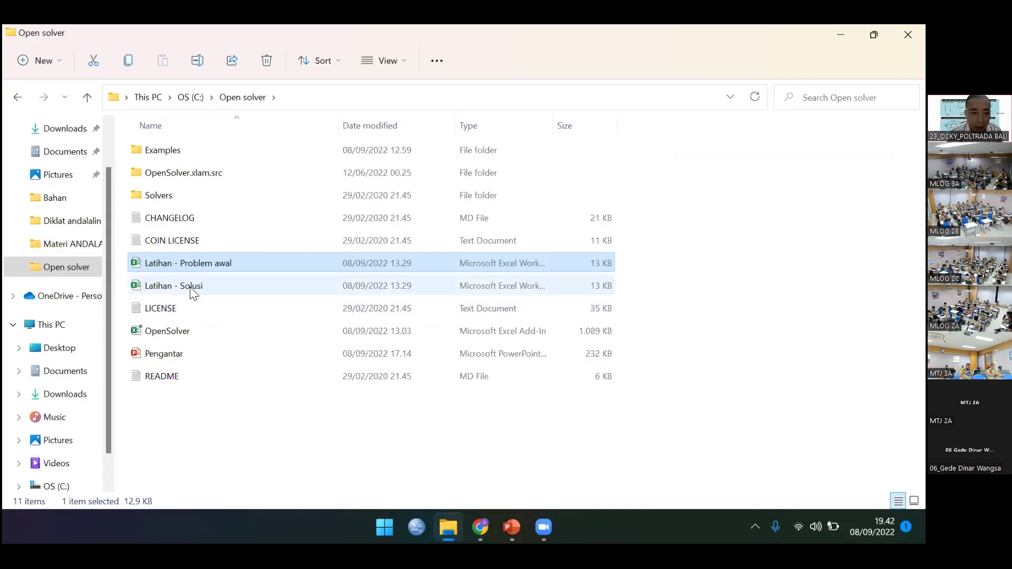
click(191, 290)
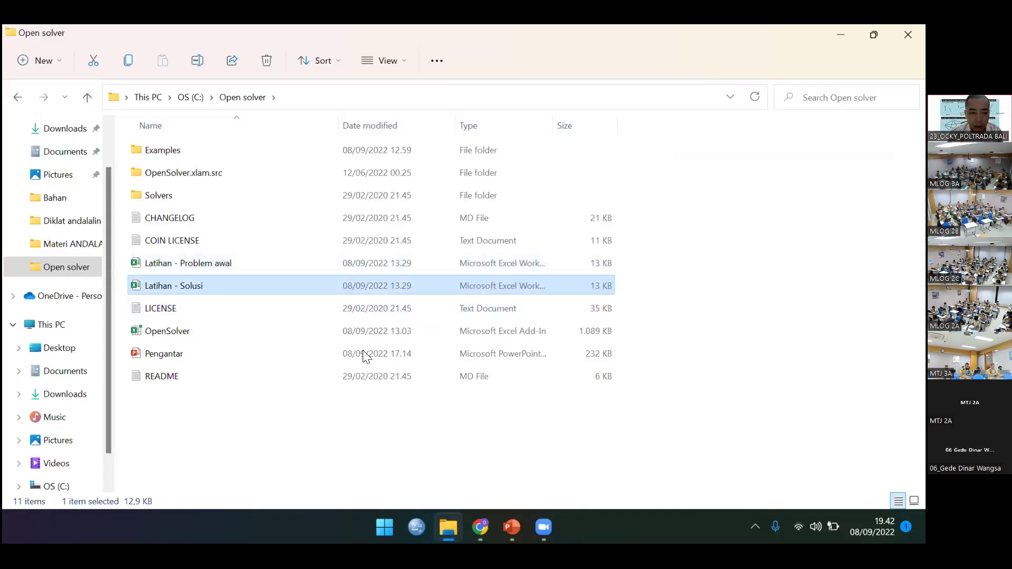
key(Return)
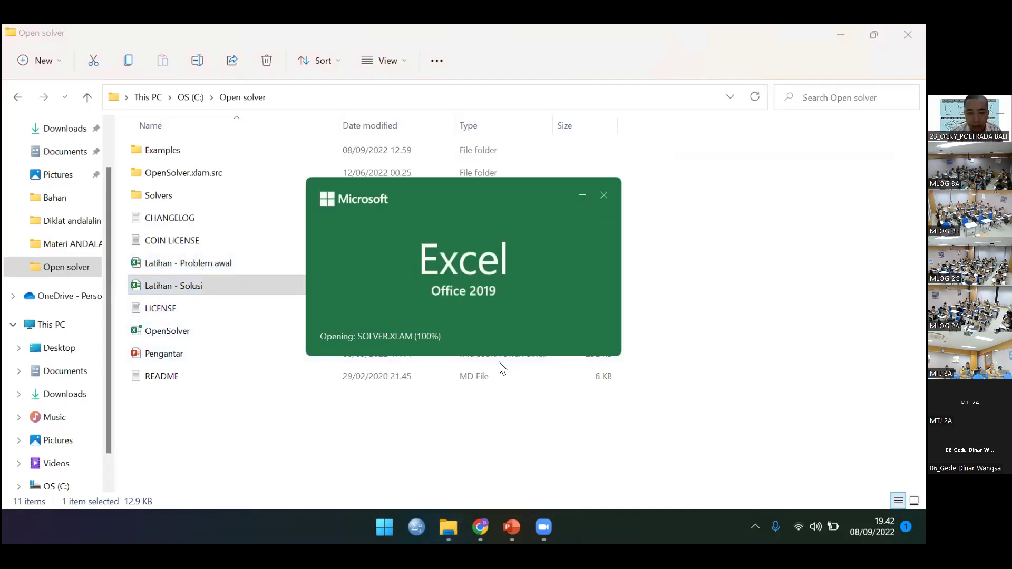
scroll(643, 289, down, 1)
scroll(644, 289, down, 4)
scroll(643, 289, up, 5)
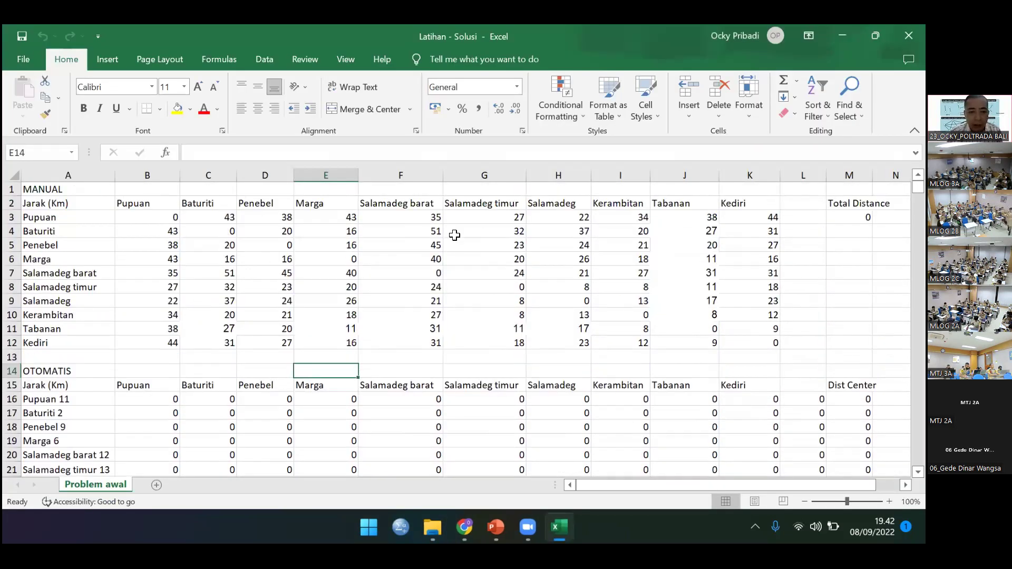
scroll(639, 325, down, 1)
scroll(639, 324, up, 1)
- Check the built-in Solver's objective, variable cells and constraints in the solution workbook, and close it without solving
click(266, 61)
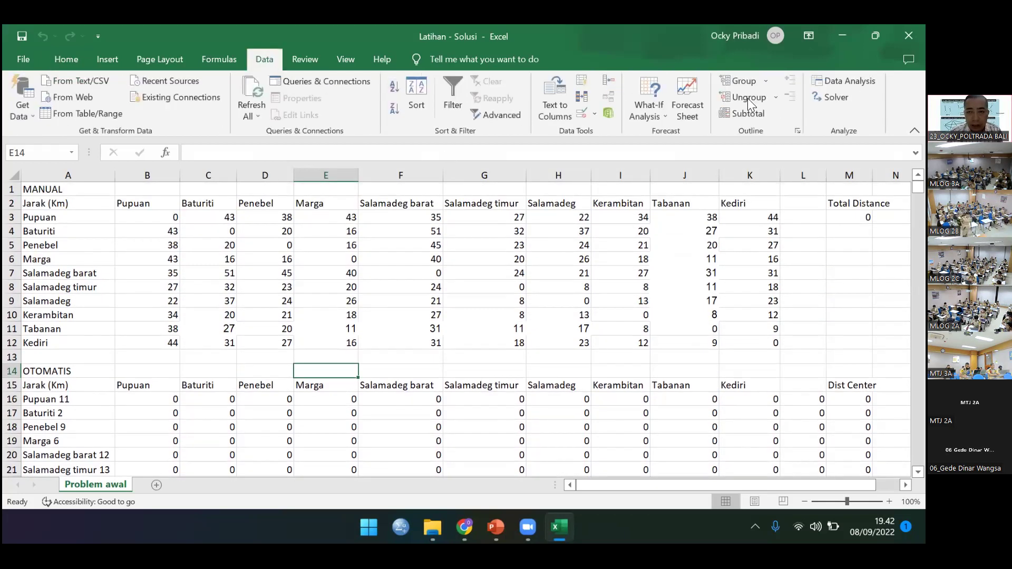
click(831, 97)
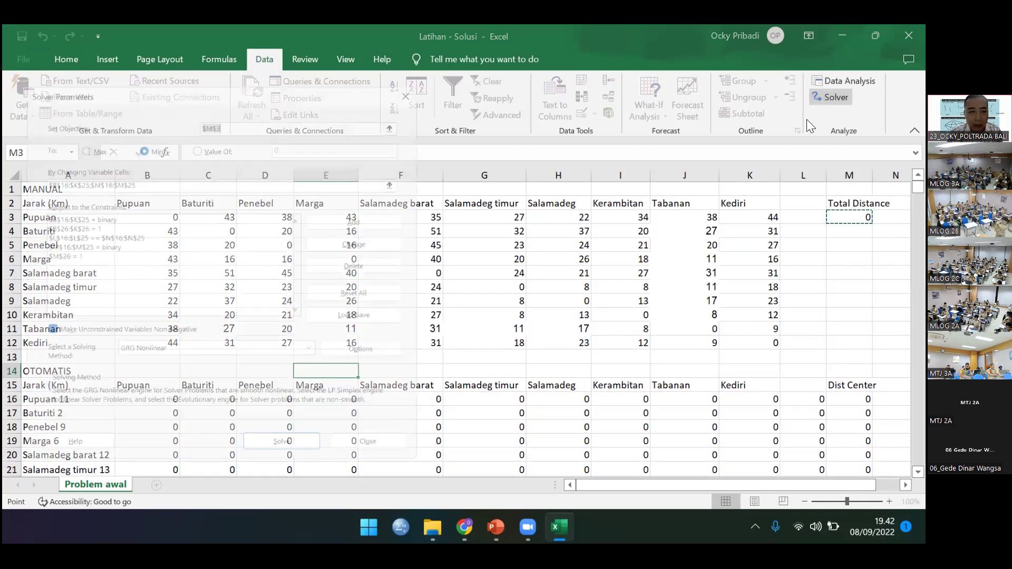
click(384, 457)
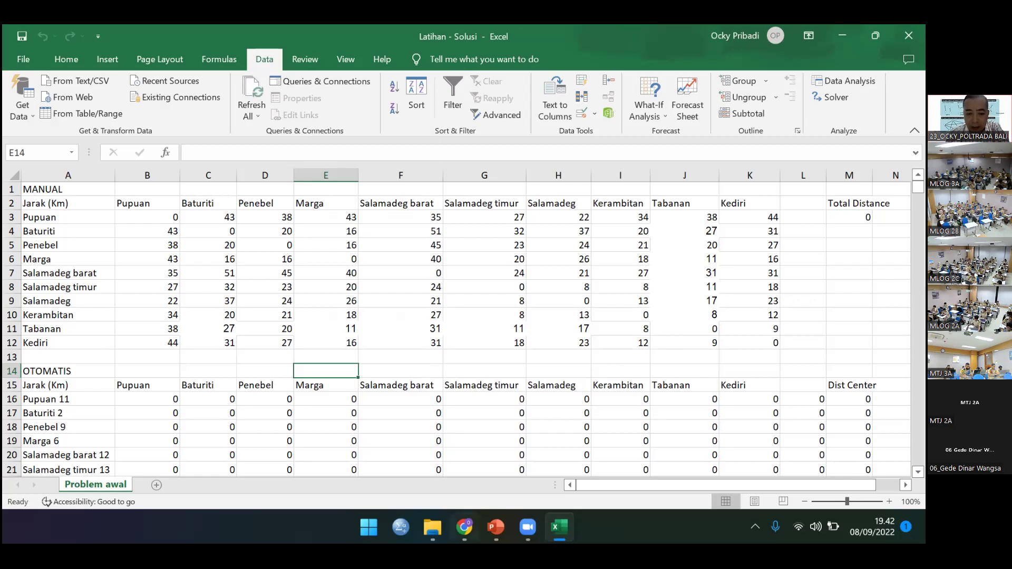
- Load the OpenSolver add-in from the Open solver folder with its macros enabled
click(433, 528)
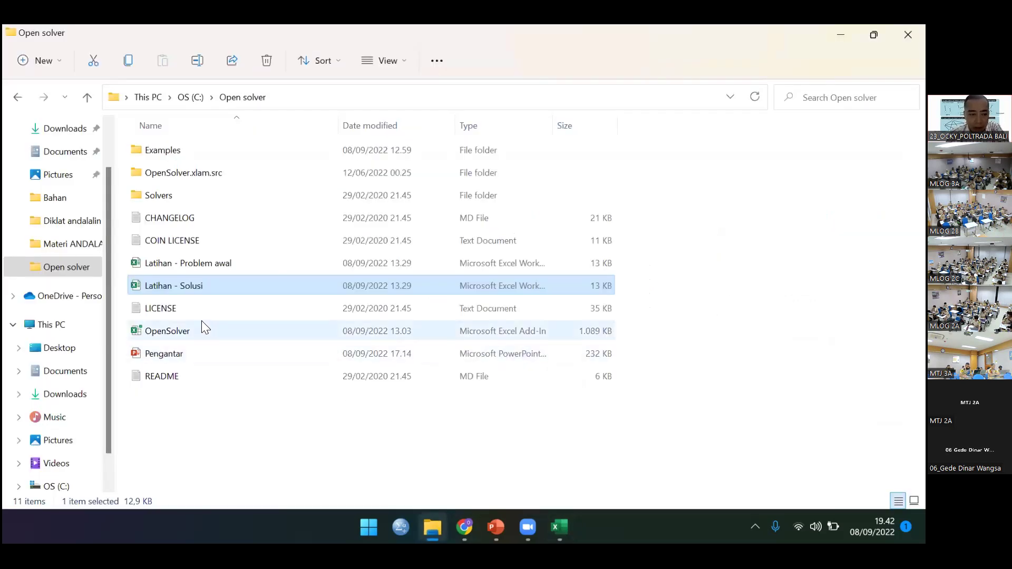
click(170, 333)
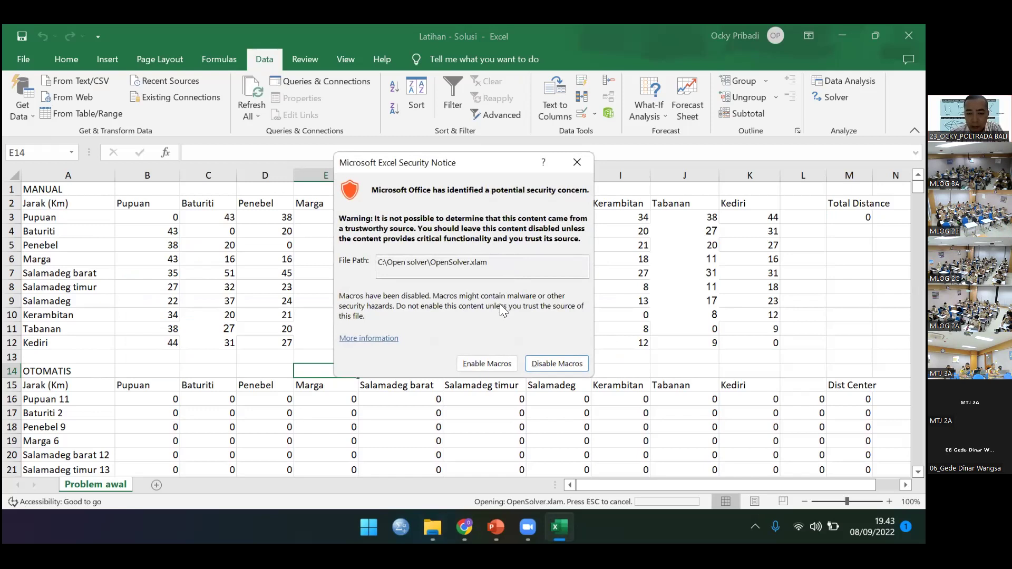
click(479, 364)
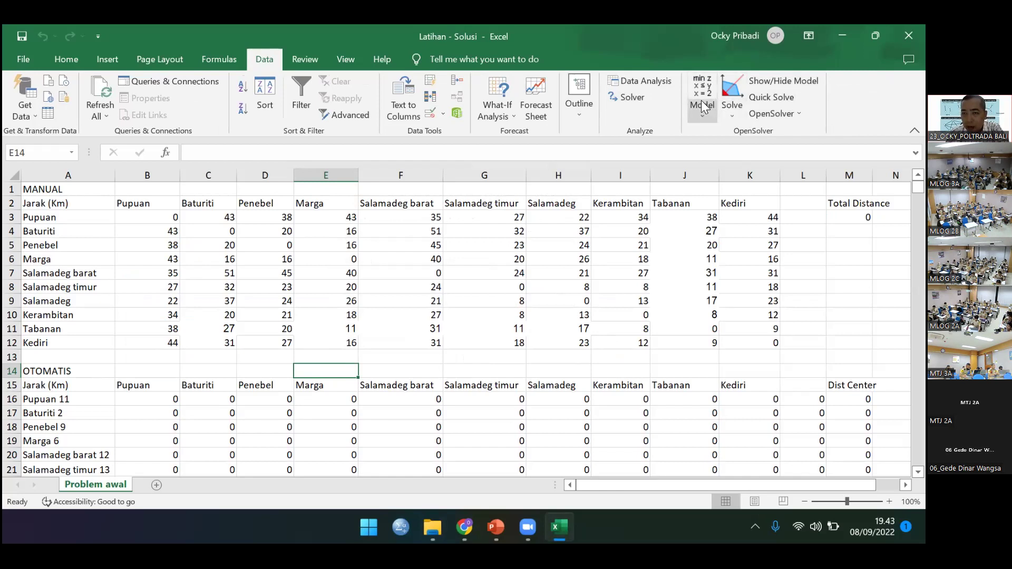
- Review the OpenSolver model's objective cell, variable cells, constraints and solver engine, dismissing it and the update settings without changes
click(701, 84)
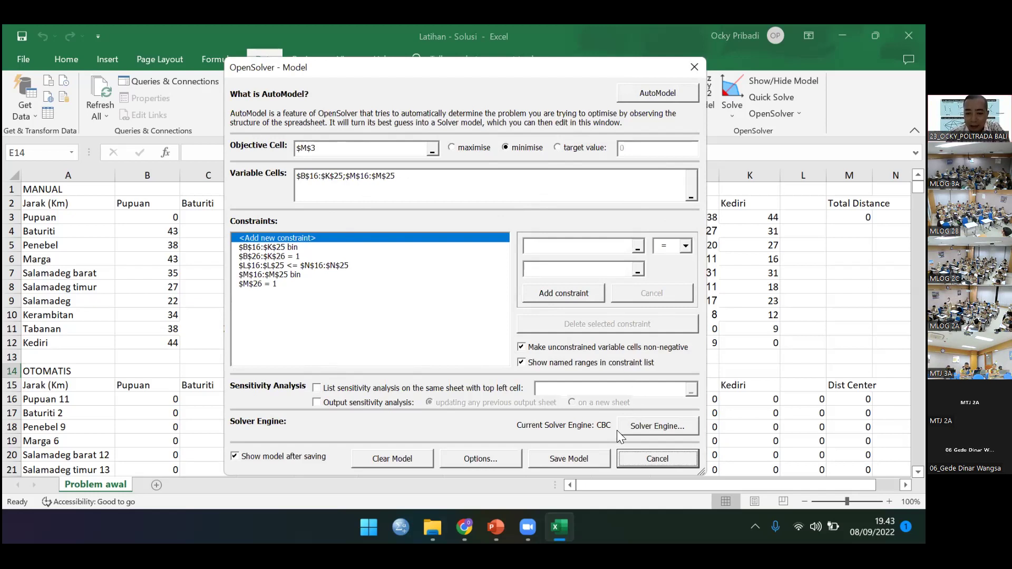
click(644, 464)
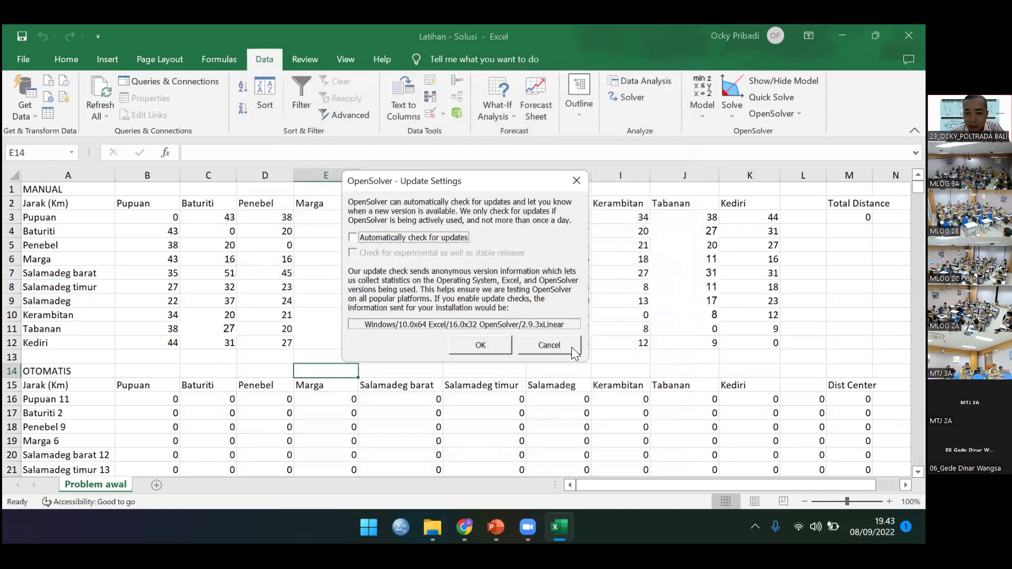
click(571, 347)
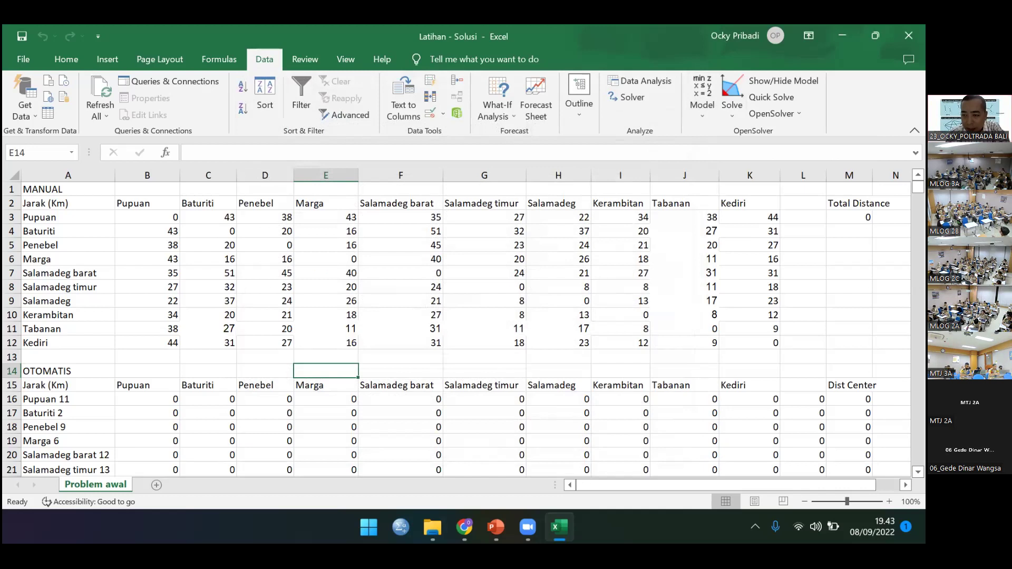
- Highlight the Total Distance result in cell M3 with a yellow fill
click(849, 217)
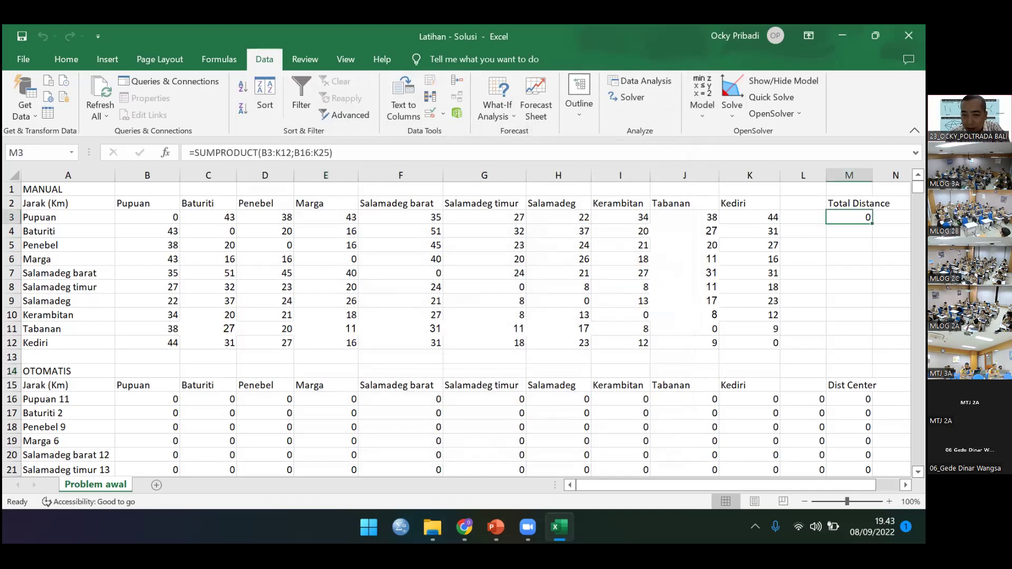
click(81, 62)
click(178, 108)
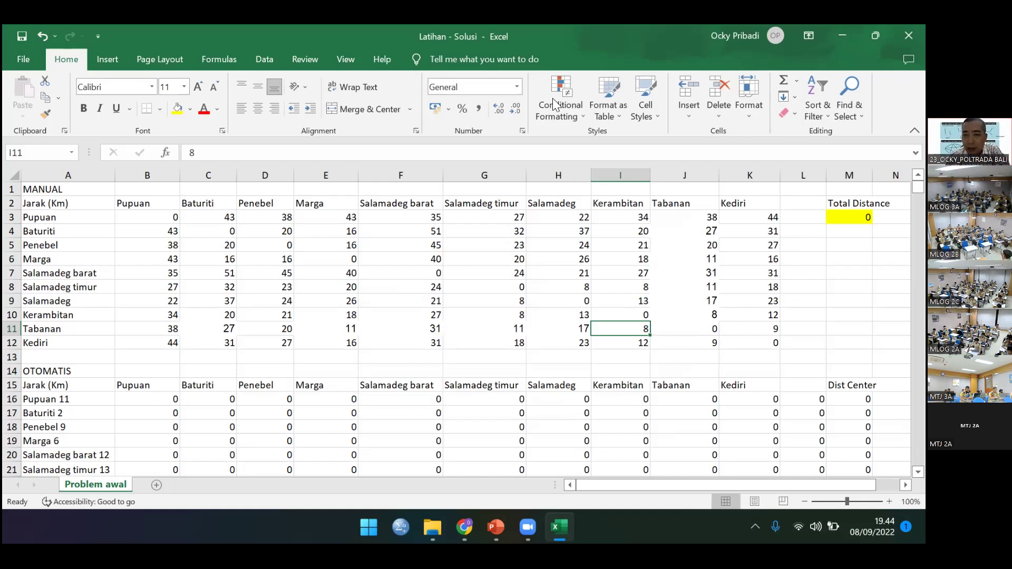
- Solve the model with OpenSolver and check the allocation in the OTOMATIS table and the total distance
click(270, 61)
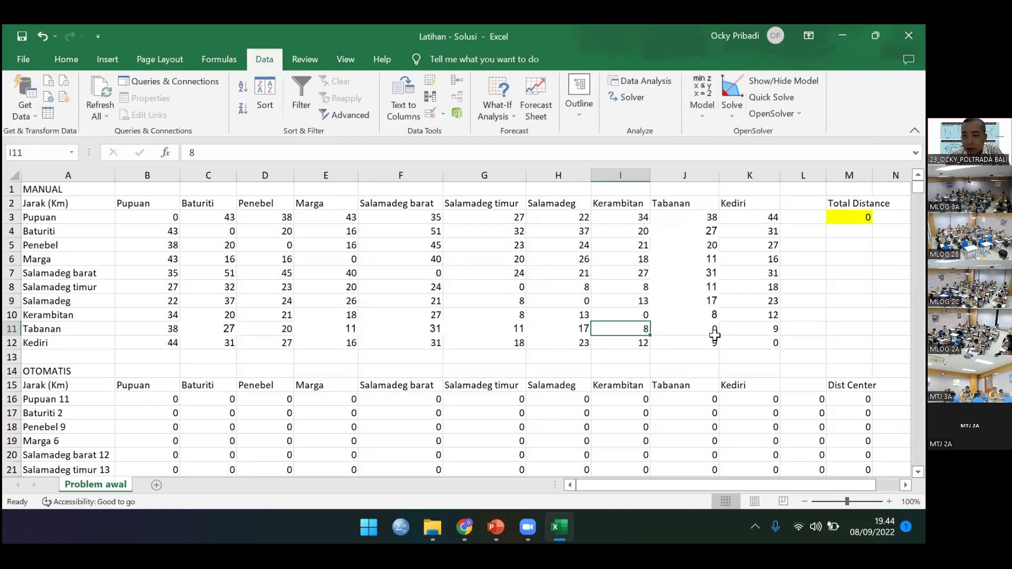
click(729, 93)
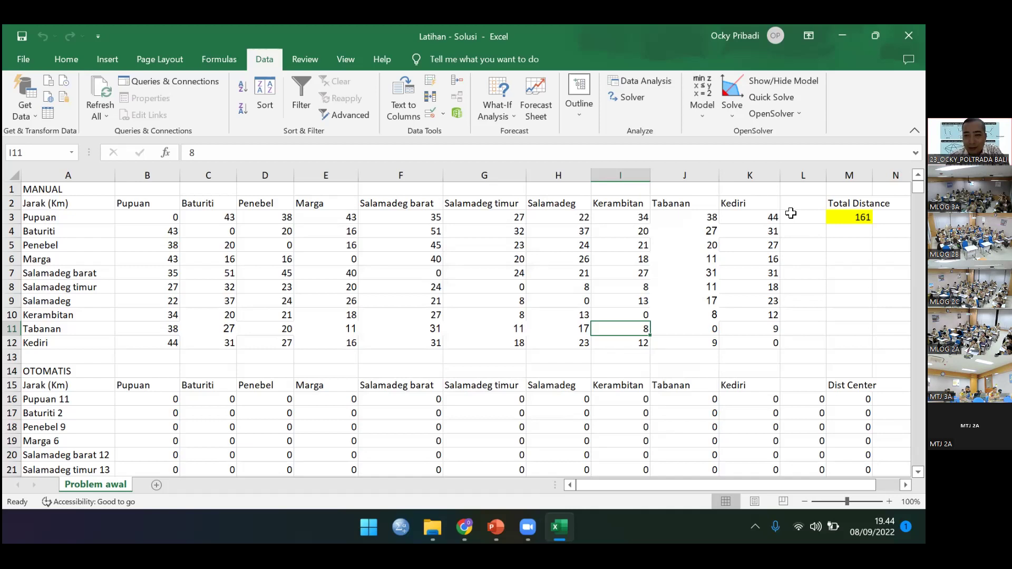
scroll(746, 284, down, 2)
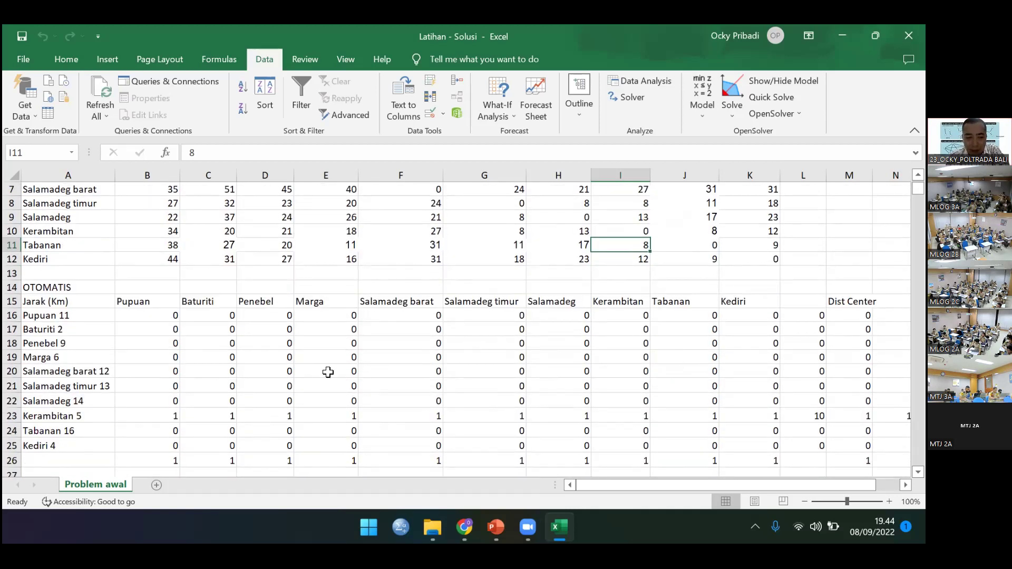
click(87, 417)
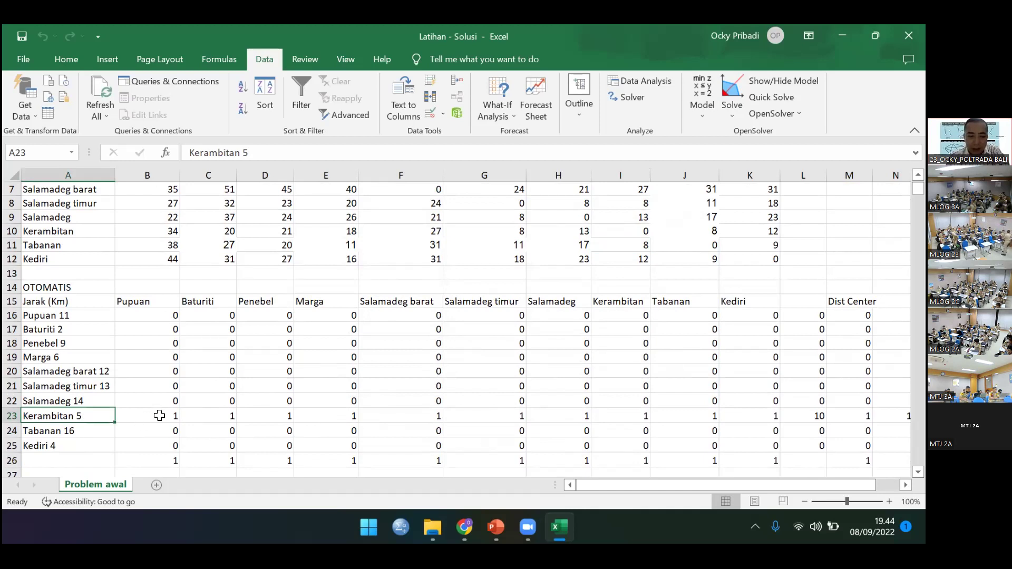
drag(159, 416, 724, 414)
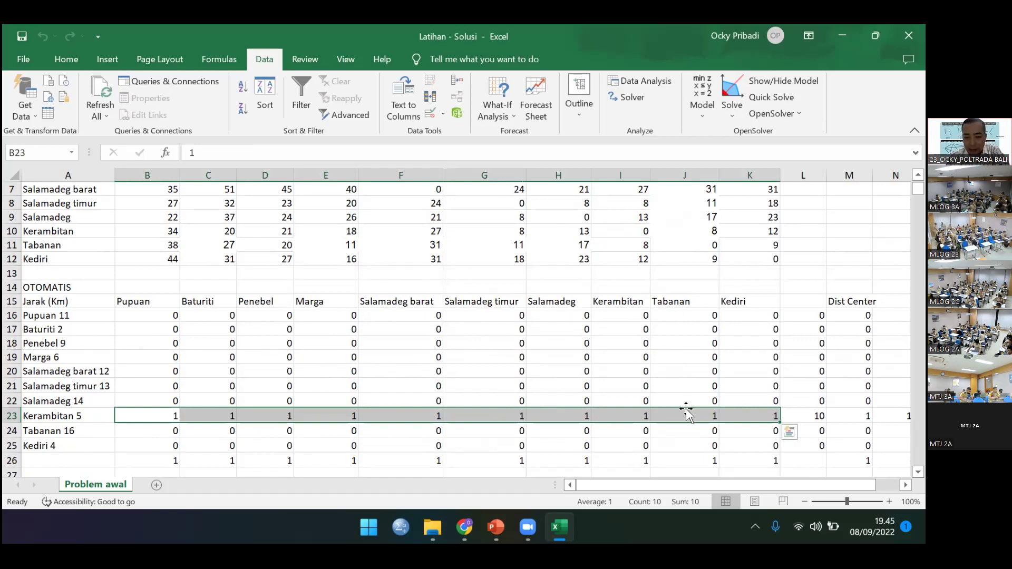
mouse_move(844, 485)
mouse_down()
mouse_move(868, 485)
mouse_move(844, 485)
mouse_up()
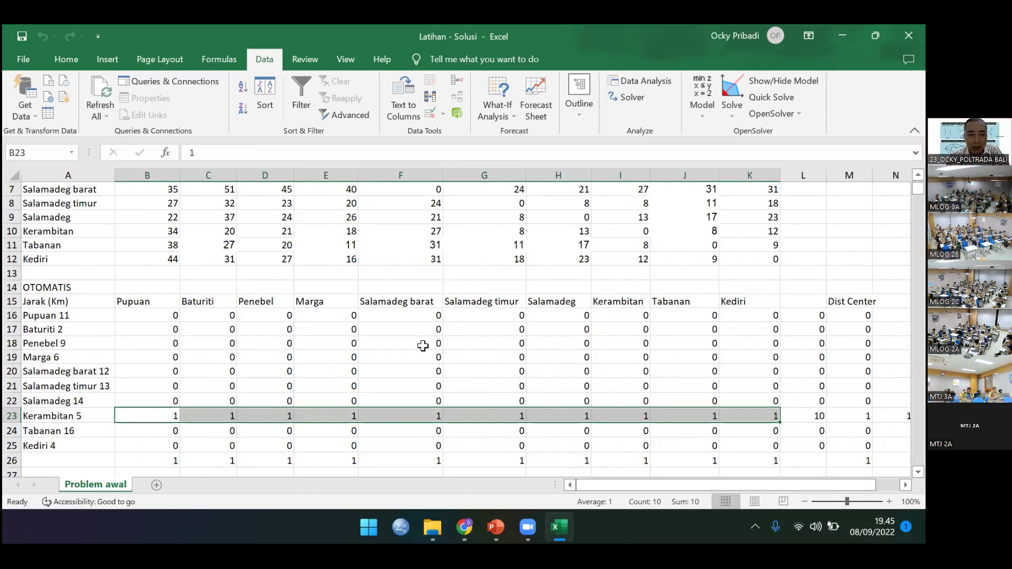
scroll(423, 346, up, 2)
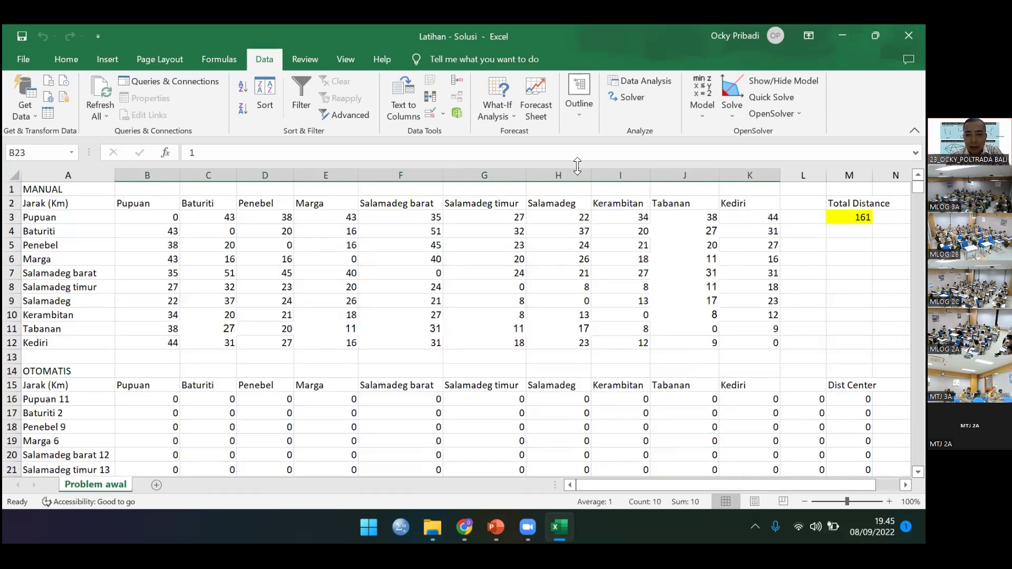